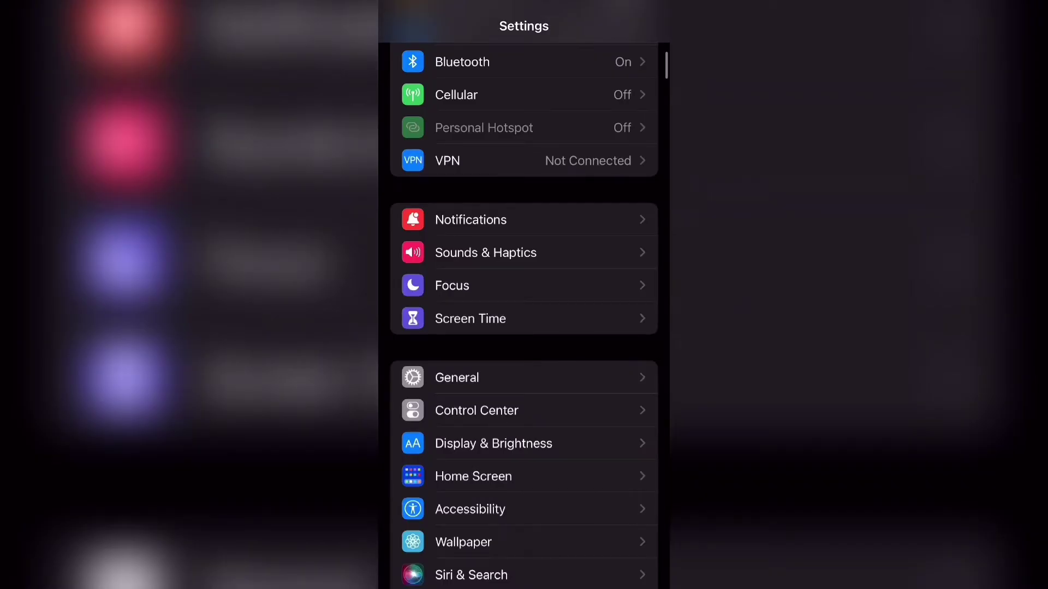
pyautogui.scroll(-10, 524, 328)
pyautogui.scroll(-3, 524, 328)
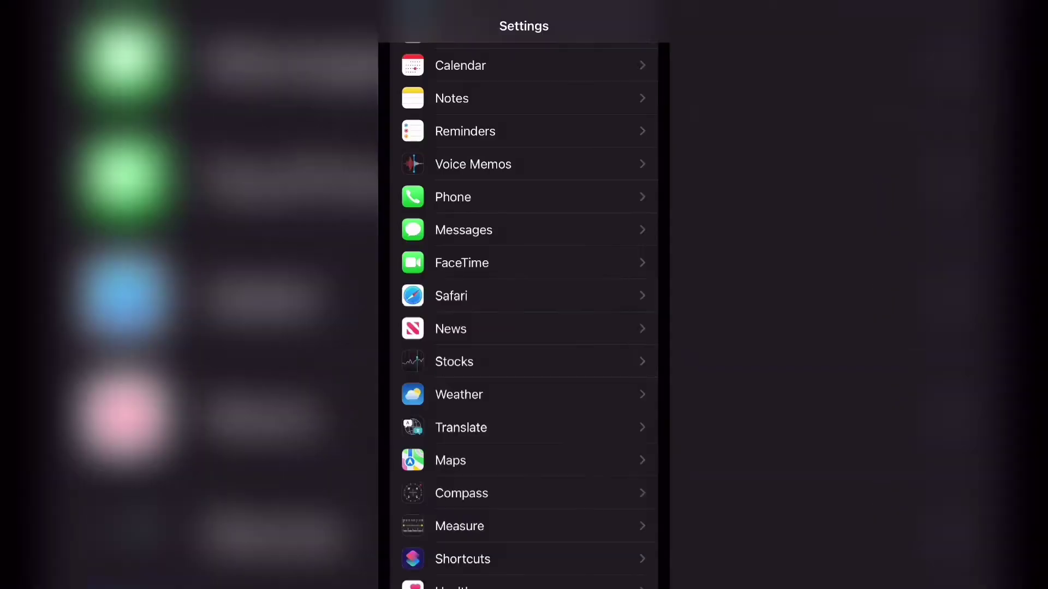
# Open Safari's page in the Settings list
pyautogui.click(458, 295)
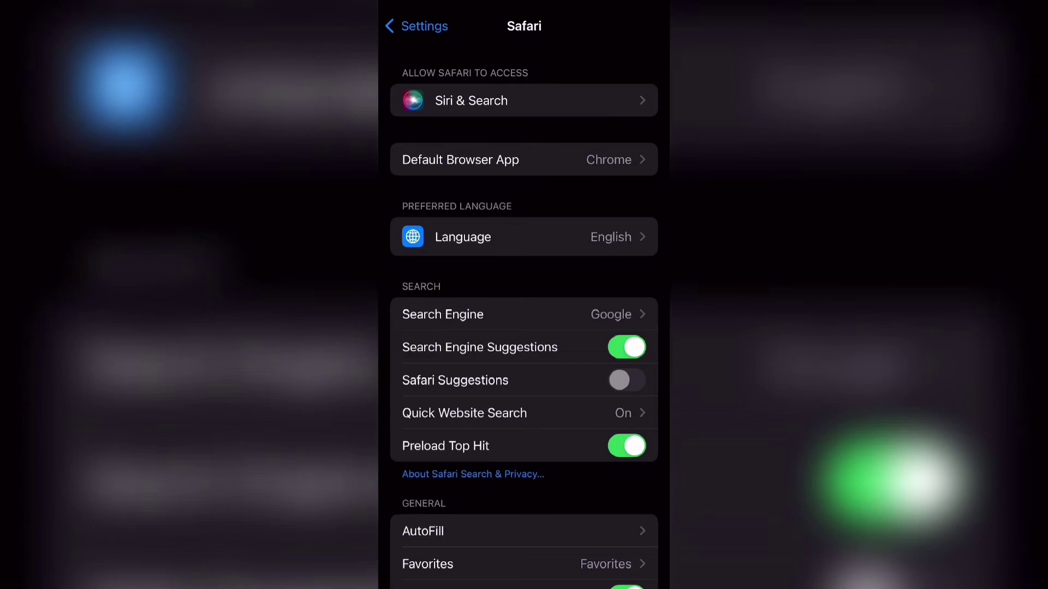
pyautogui.scroll(-3, 524, 328)
pyautogui.scroll(-3, 524, 328)
pyautogui.scroll(-1, 524, 328)
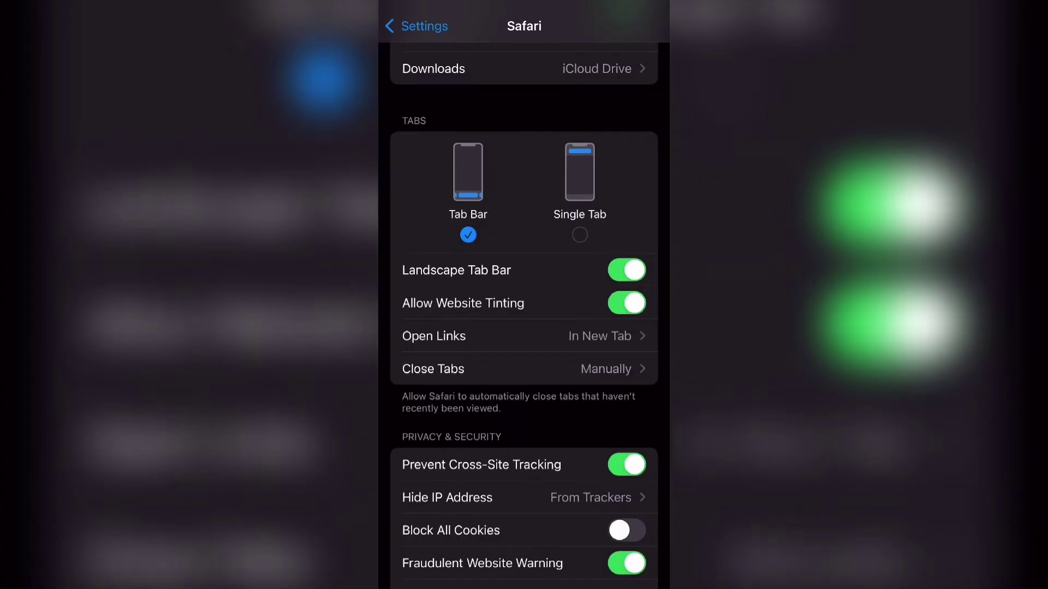
# Set Safari's tab layout to Single Tab in the Tabs section
pyautogui.click(580, 235)
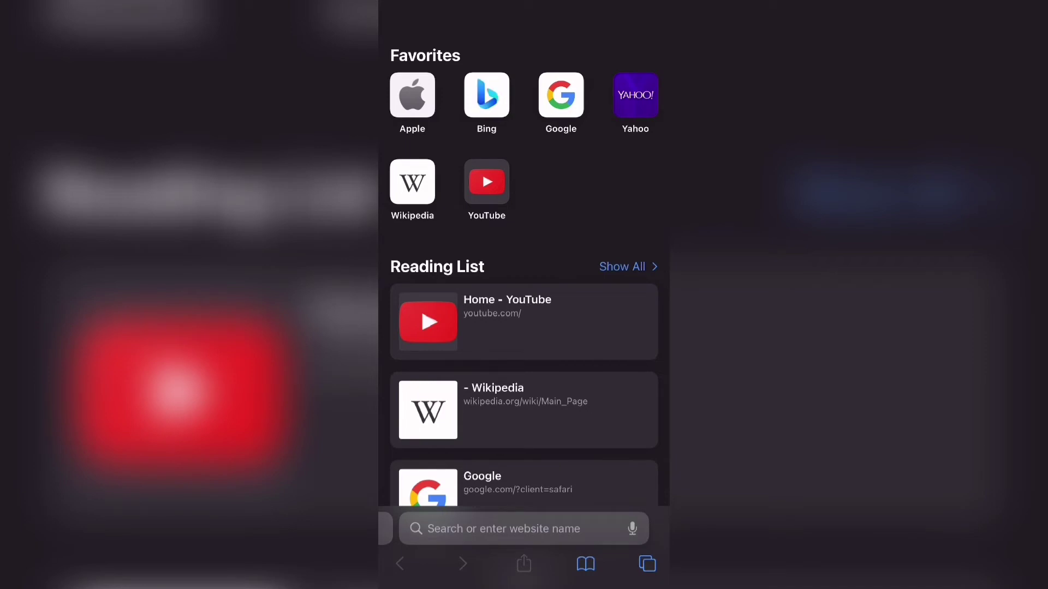
# Load google.com from the Google icon under Favorites
pyautogui.click(561, 95)
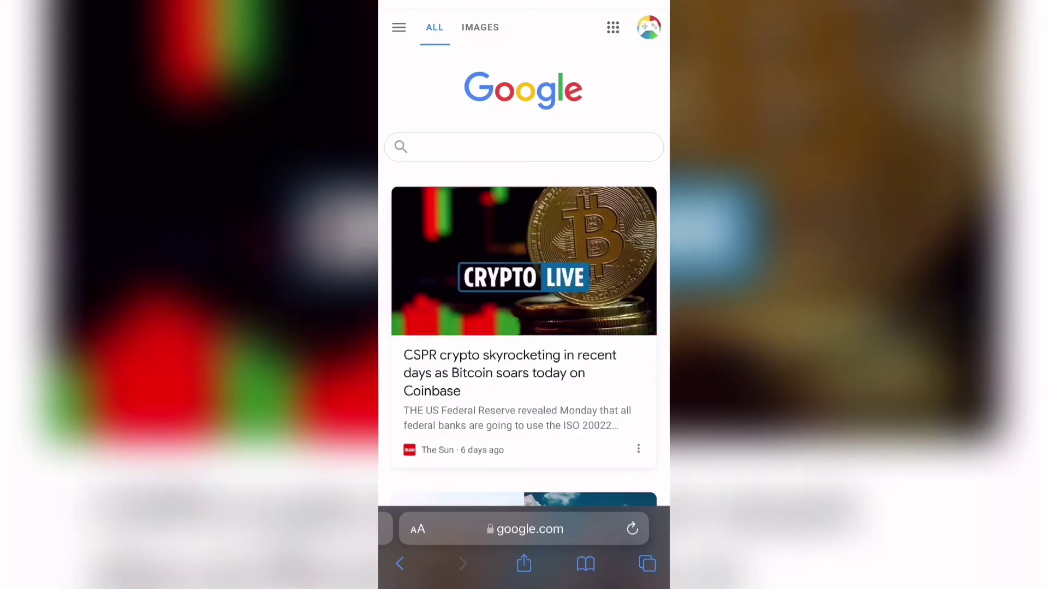
# Choose Show Top Address Bar from the AA page menu
pyautogui.click(417, 529)
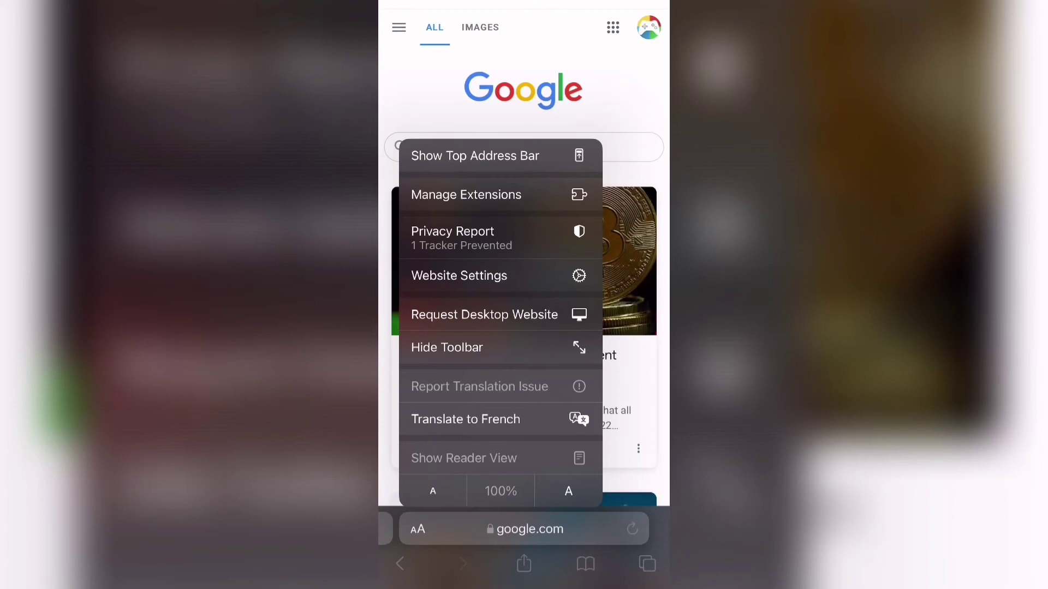
pyautogui.click(475, 155)
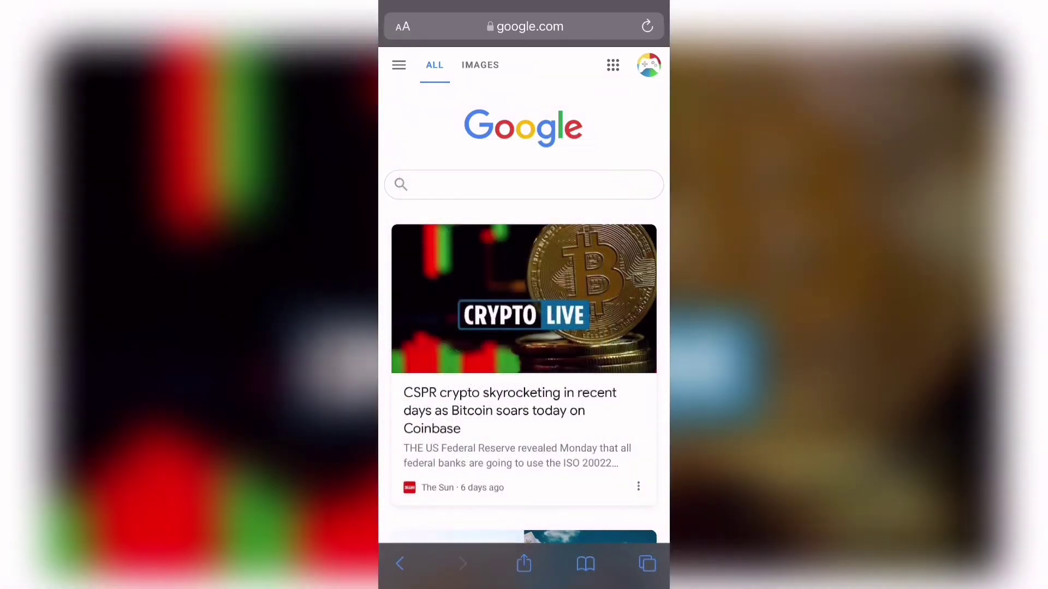